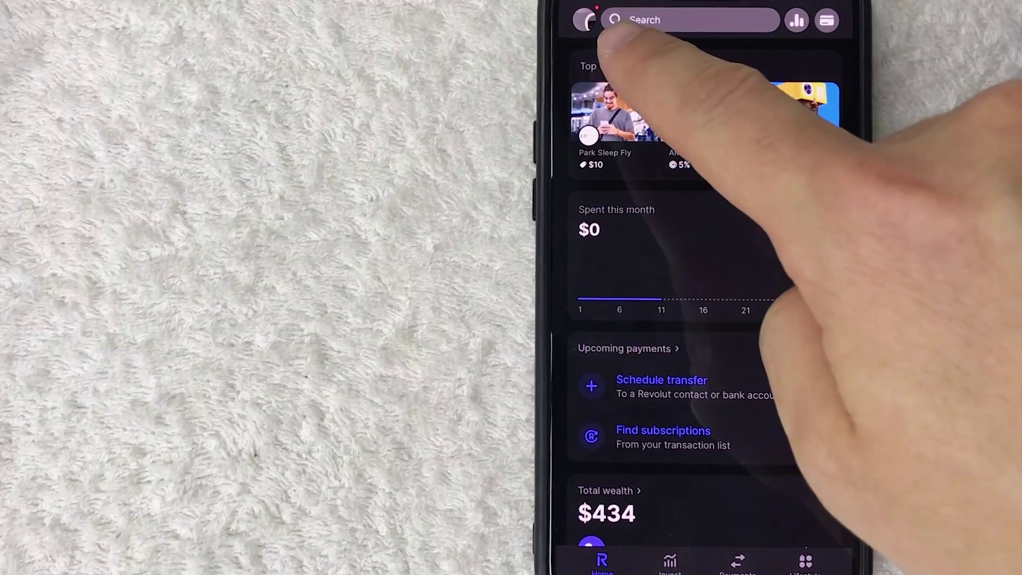
Step: Go to Security settings from the profile menu
{"action": "left_click", "coordinate": [585, 20]}
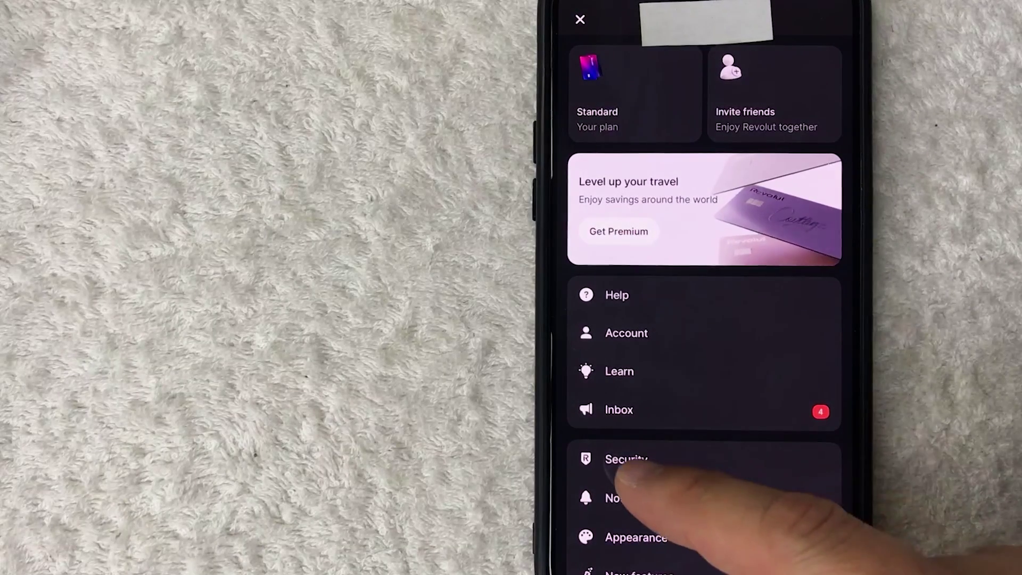
{"action": "left_click", "coordinate": [768, 459]}
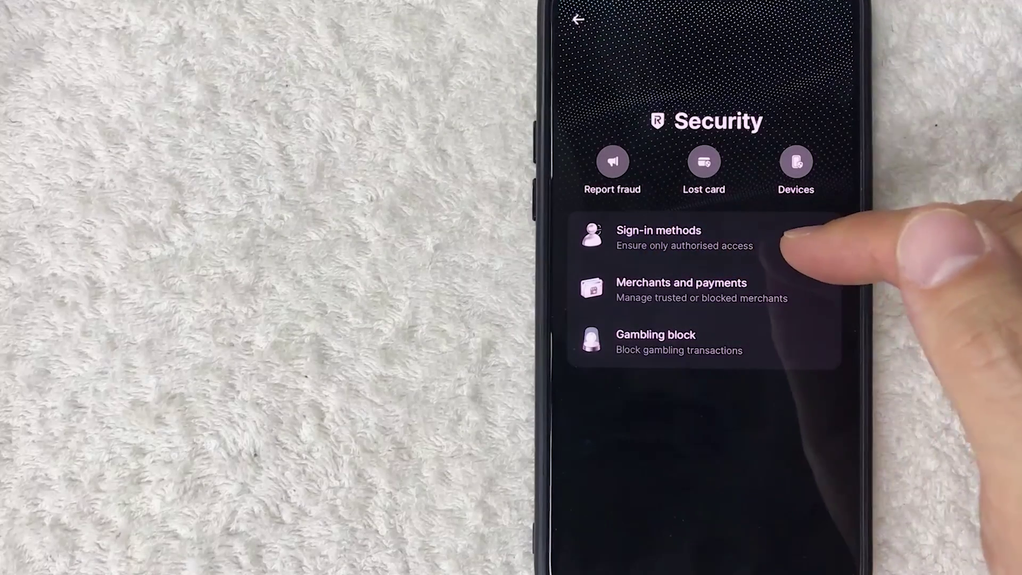
Step: Open Sign-in methods and switch on 'Sign in with Face ID'
{"action": "left_click", "coordinate": [791, 238]}
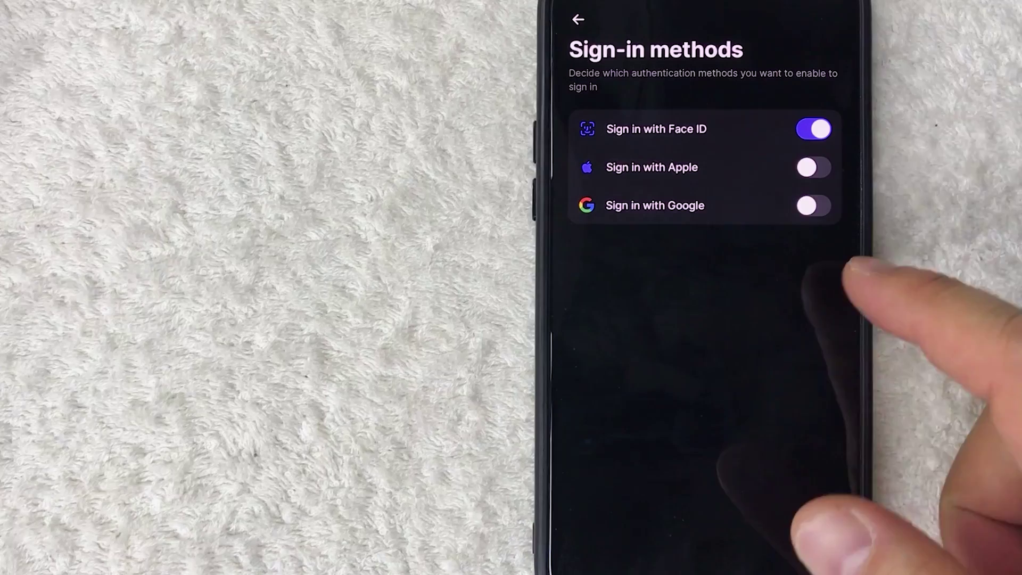
{"action": "left_click", "coordinate": [814, 128]}
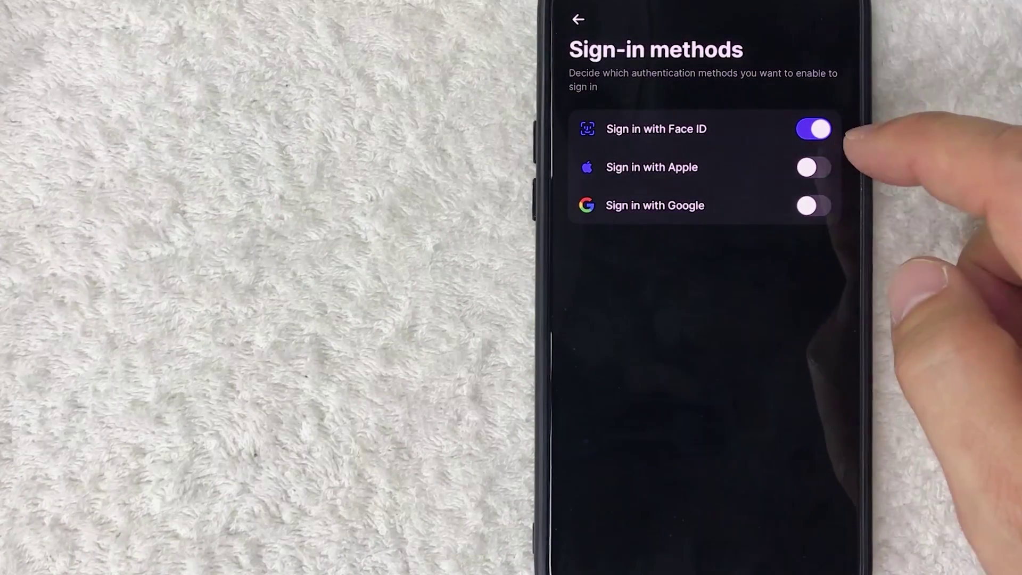
Step: Switch off the 'Sign in with Face ID' toggle on the Sign-in methods page
{"action": "left_click", "coordinate": [814, 129]}
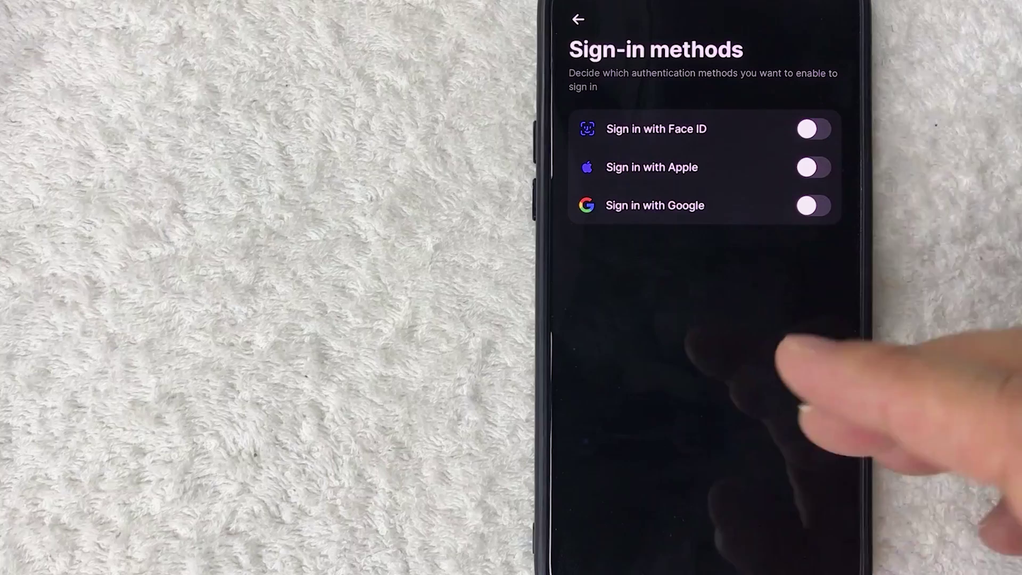